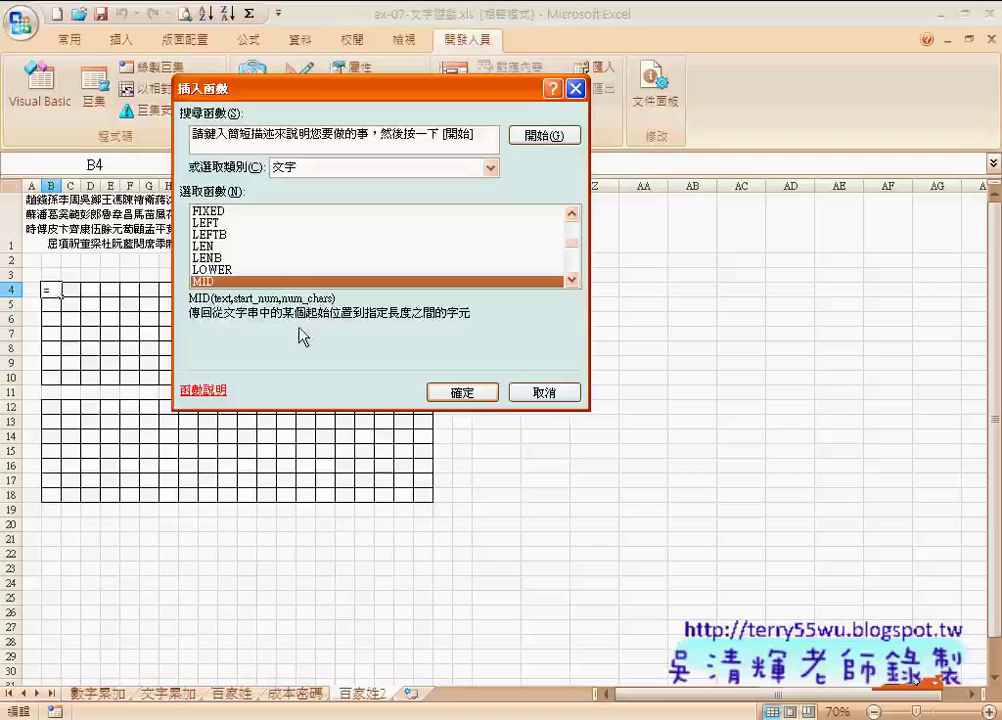
Choose the MID function for B4 and set its Text argument to cell A1.
{"action": "left_click", "coordinate": [485, 399]}
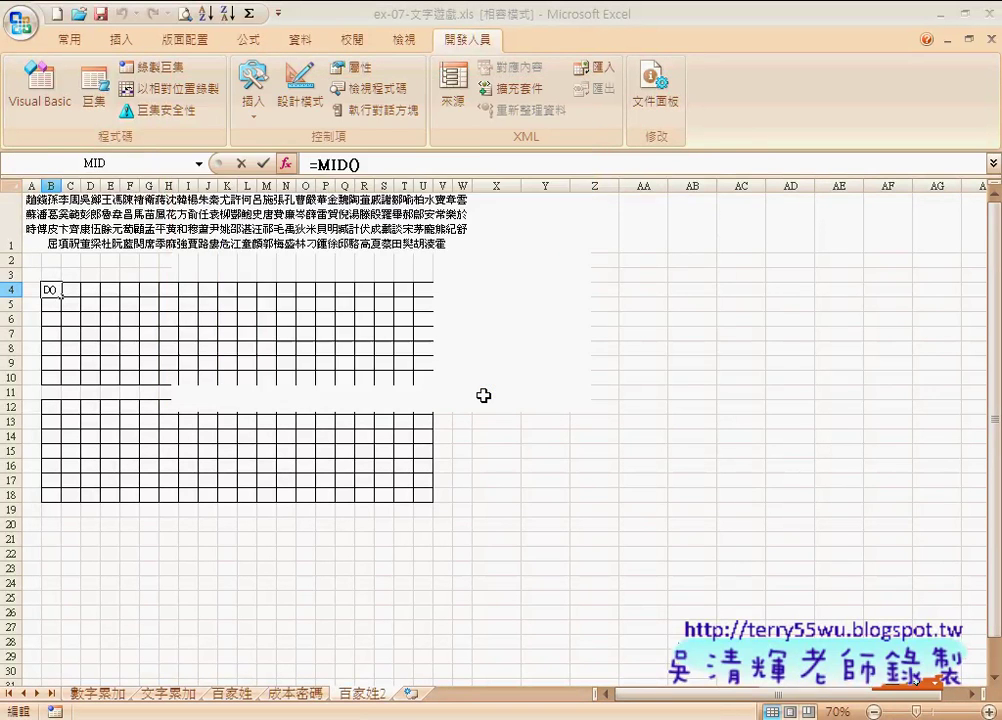
{"action": "left_click_drag", "start_coordinate": [446, 137], "coordinate": [719, 226]}
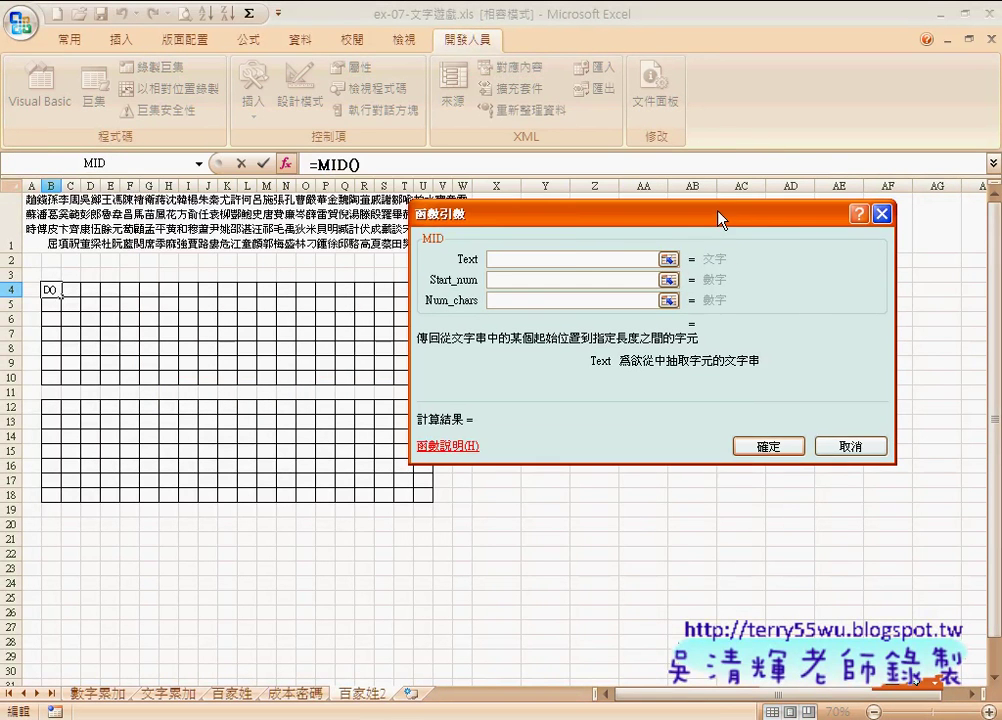
{"action": "left_click_drag", "start_coordinate": [567, 222], "coordinate": [633, 200]}
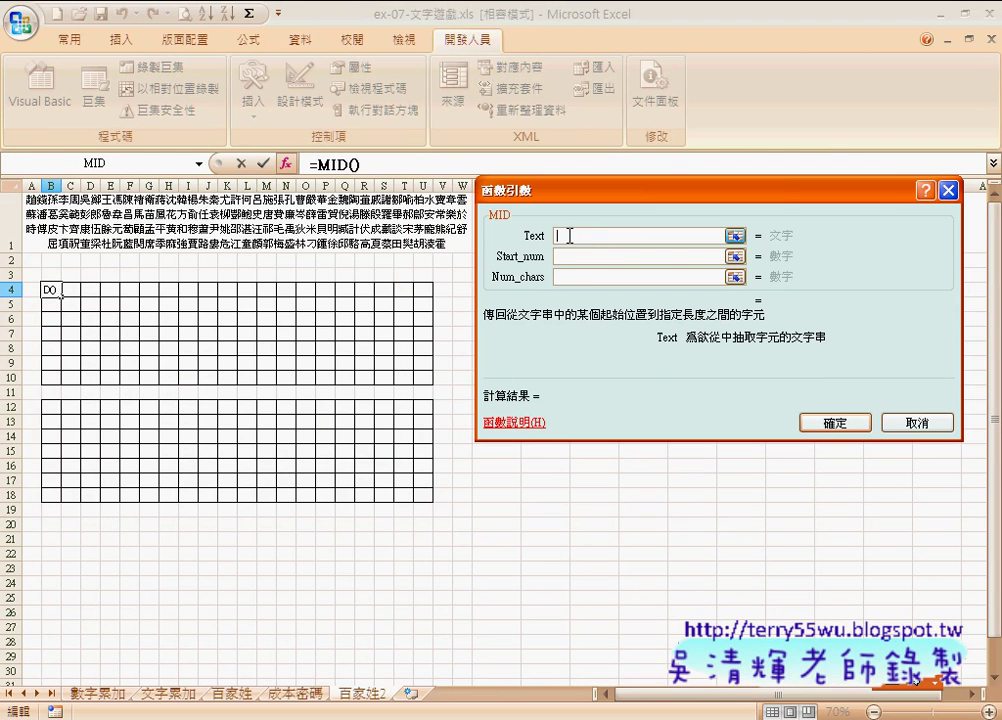
{"action": "left_click", "coordinate": [330, 230]}
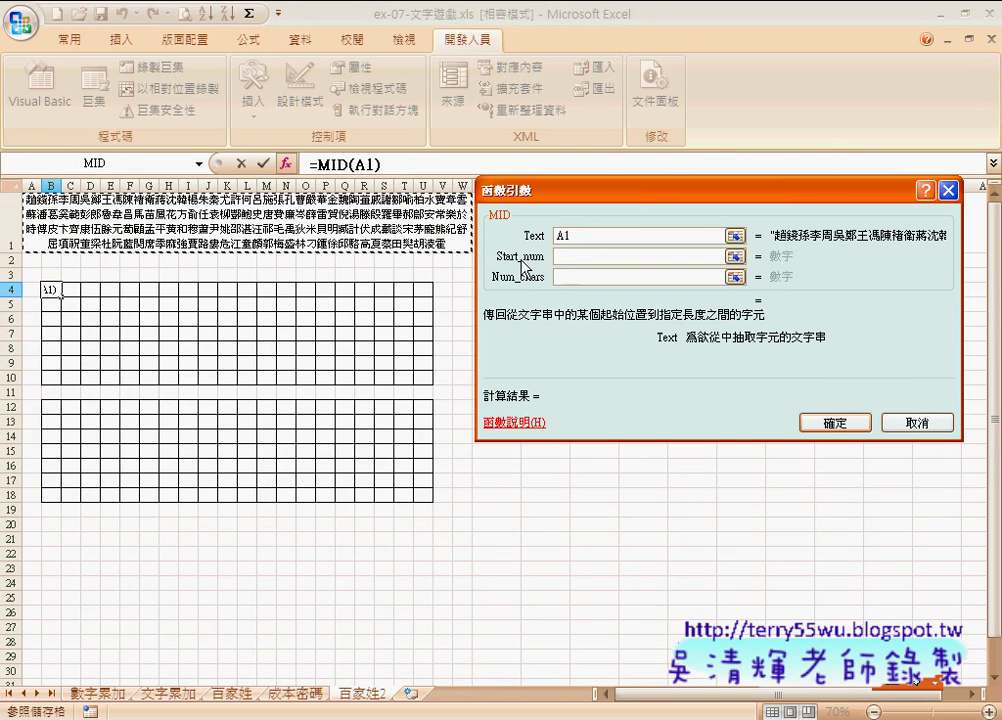
Set Start_num and Num_chars to 1 and make the Text reference absolute as $A$1.
{"action": "left_click", "coordinate": [567, 257]}
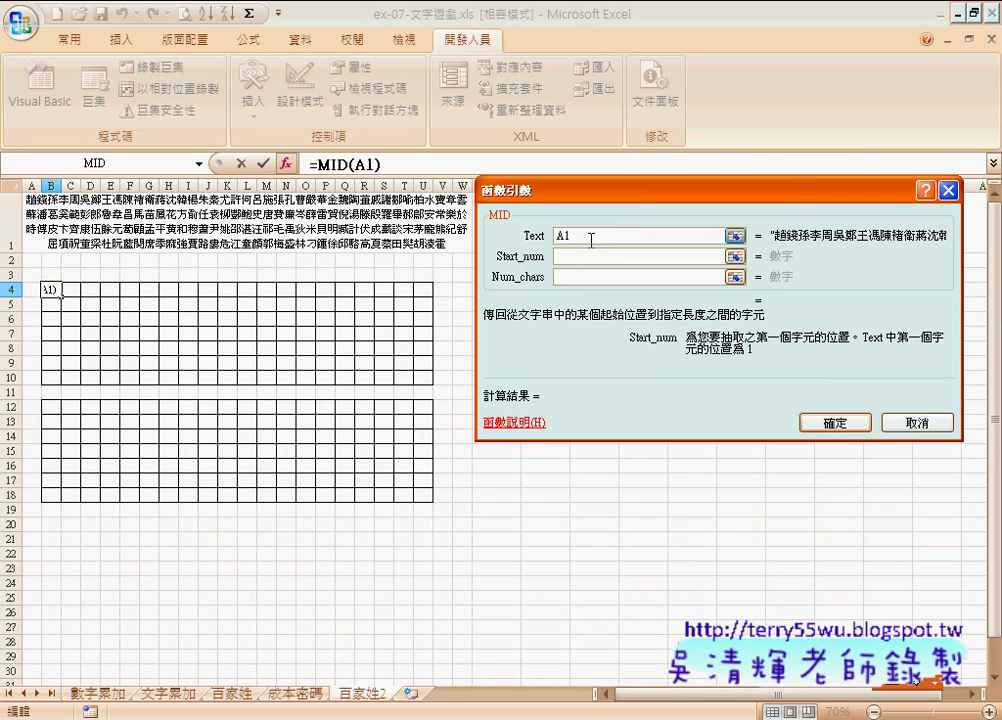
{"action": "type", "text": "1"}
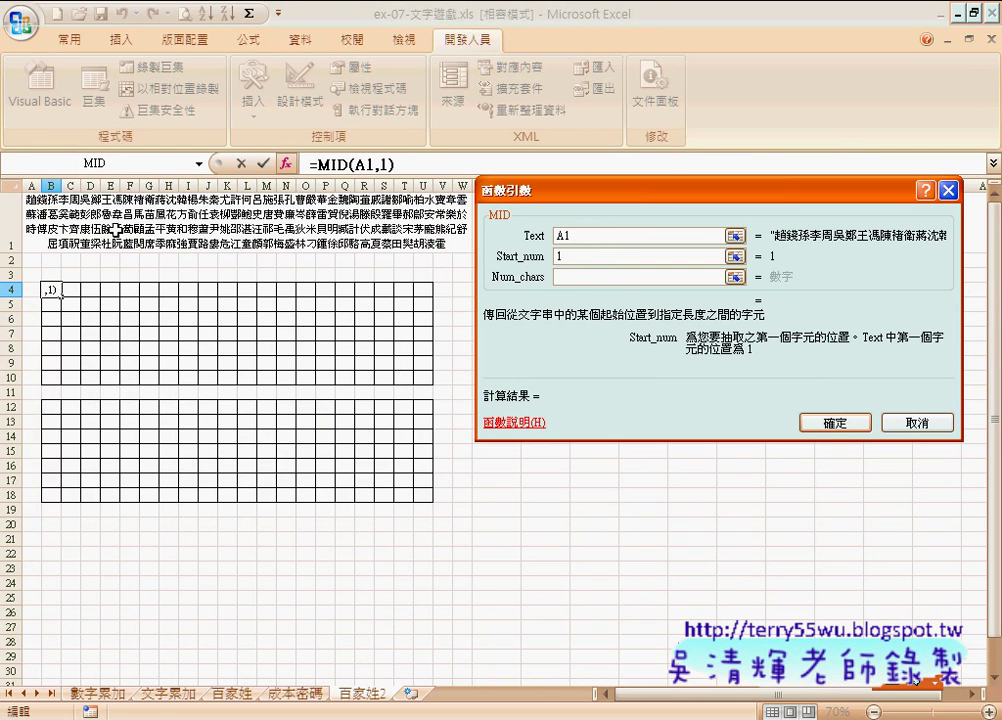
{"action": "left_click", "coordinate": [563, 278]}
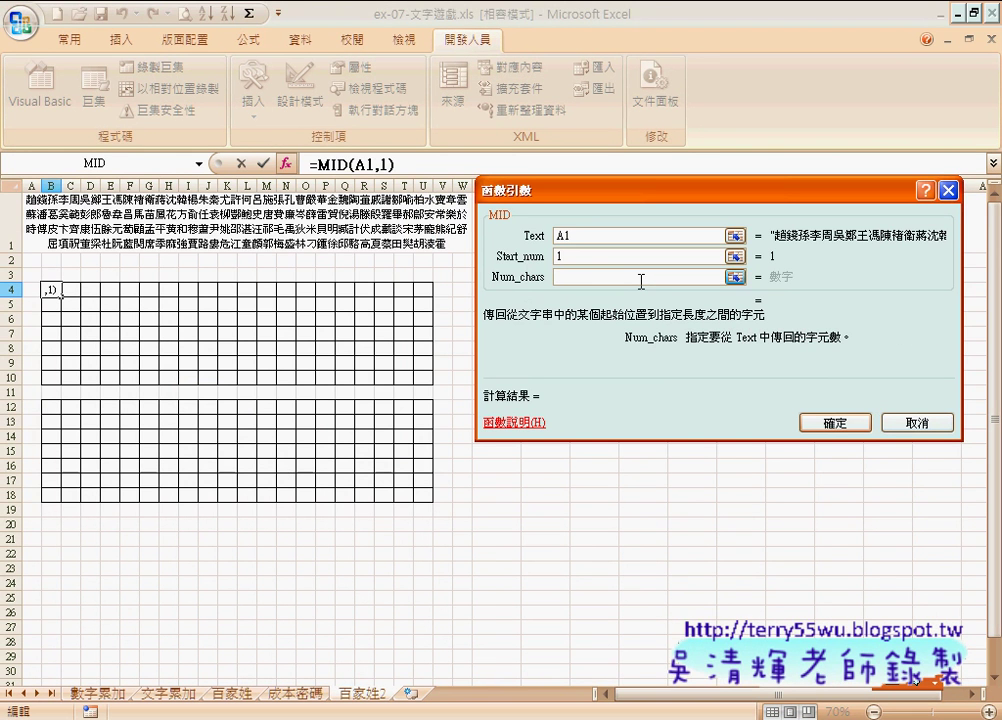
{"action": "type", "text": "1"}
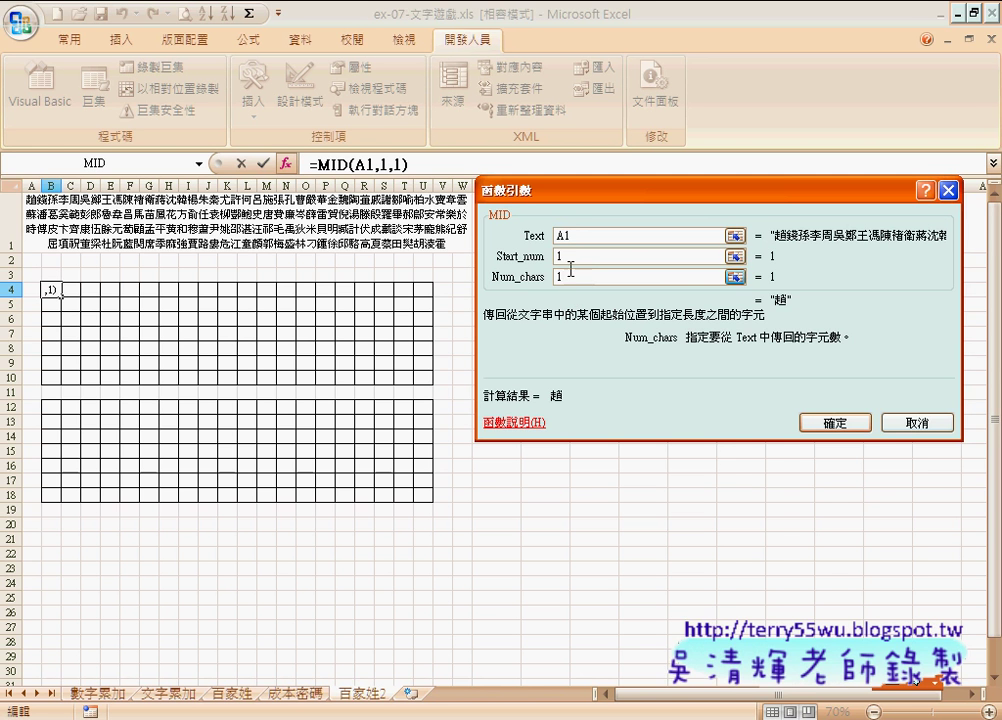
{"action": "left_click", "coordinate": [590, 236]}
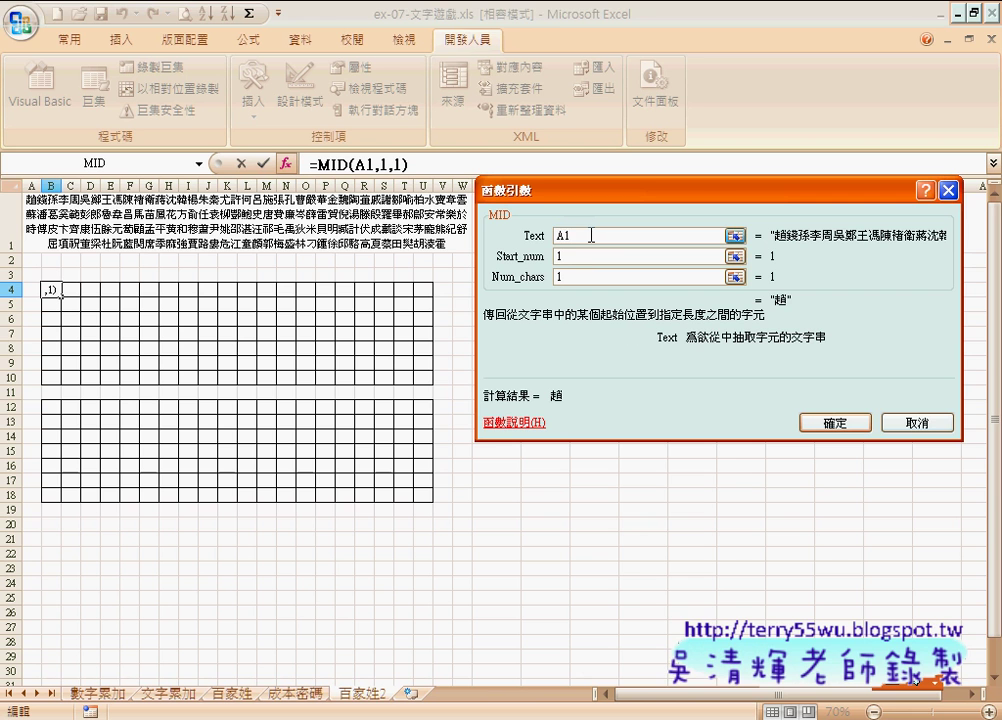
{"action": "key", "text": "F4"}
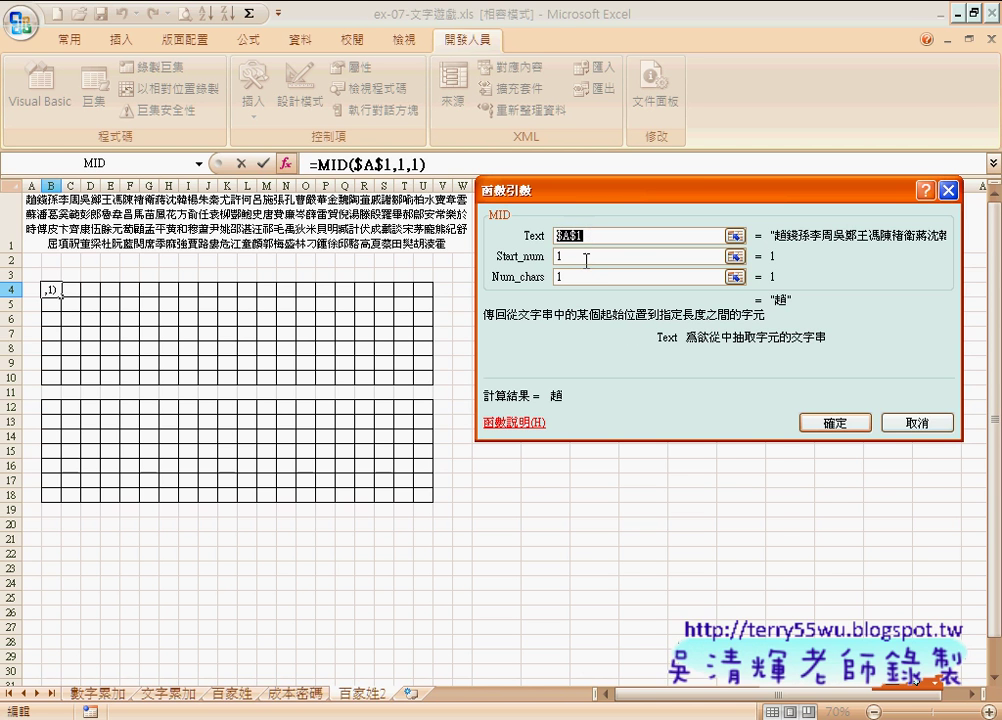
Enter =MID($A$1,1,1) in B4 and fill it down through B10.
{"action": "left_click", "coordinate": [846, 427]}
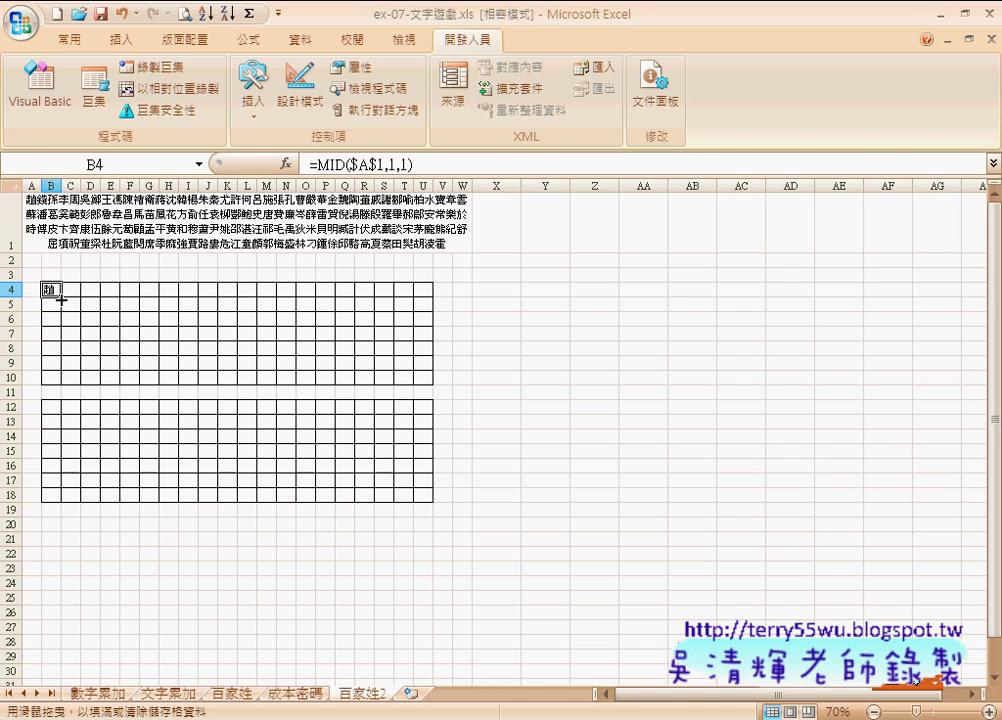
{"action": "left_click_drag", "start_coordinate": [61, 298], "coordinate": [57, 379]}
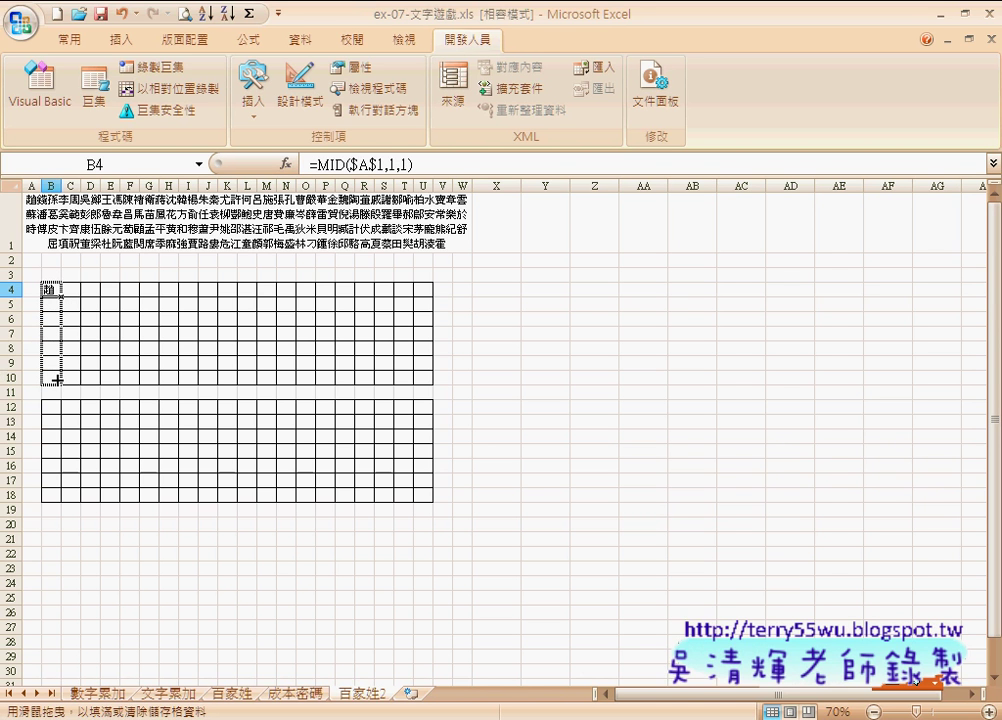
{"action": "left_click_drag", "start_coordinate": [58, 379], "coordinate": [57, 379]}
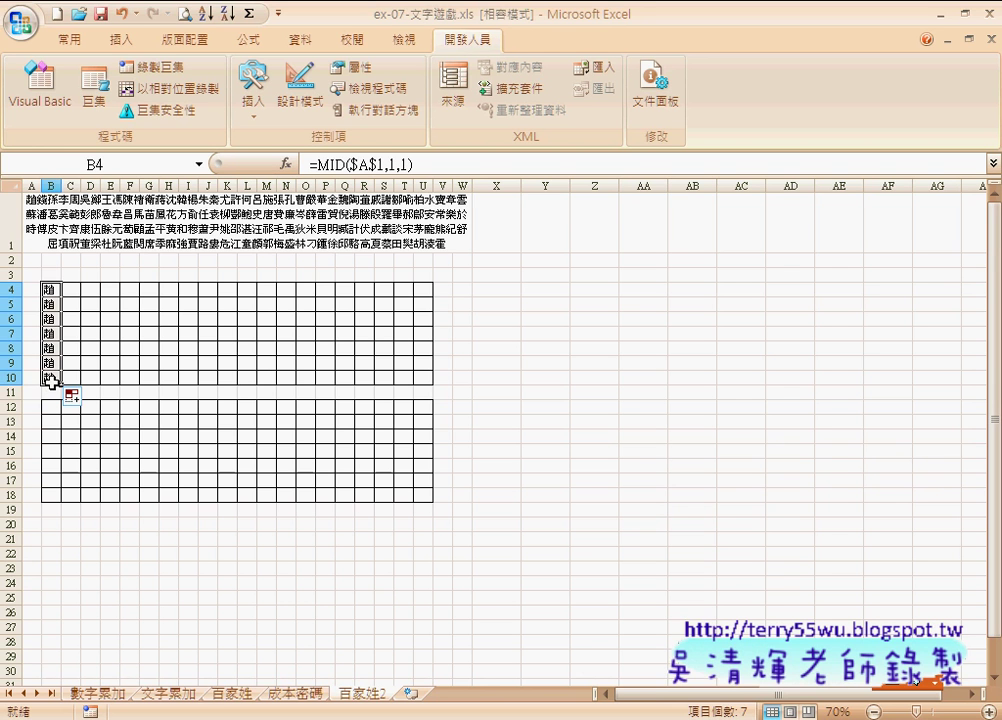
{"action": "left_click", "coordinate": [48, 290]}
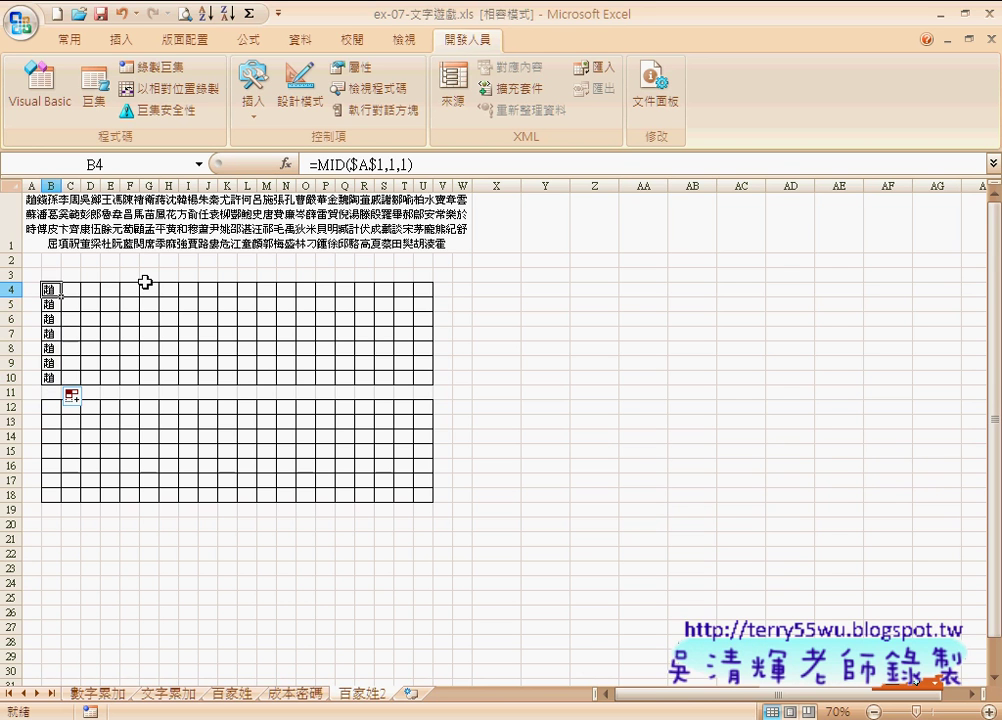
{"action": "left_click", "coordinate": [336, 164]}
{"action": "left_click", "coordinate": [287, 163]}
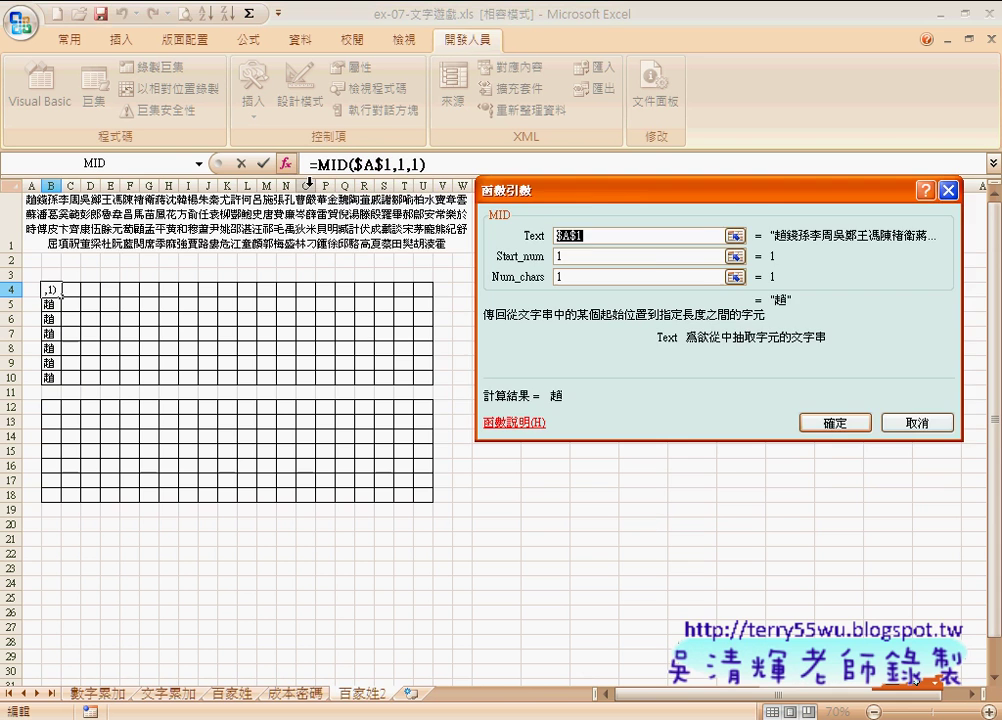
{"action": "left_click_drag", "start_coordinate": [606, 197], "coordinate": [502, 240]}
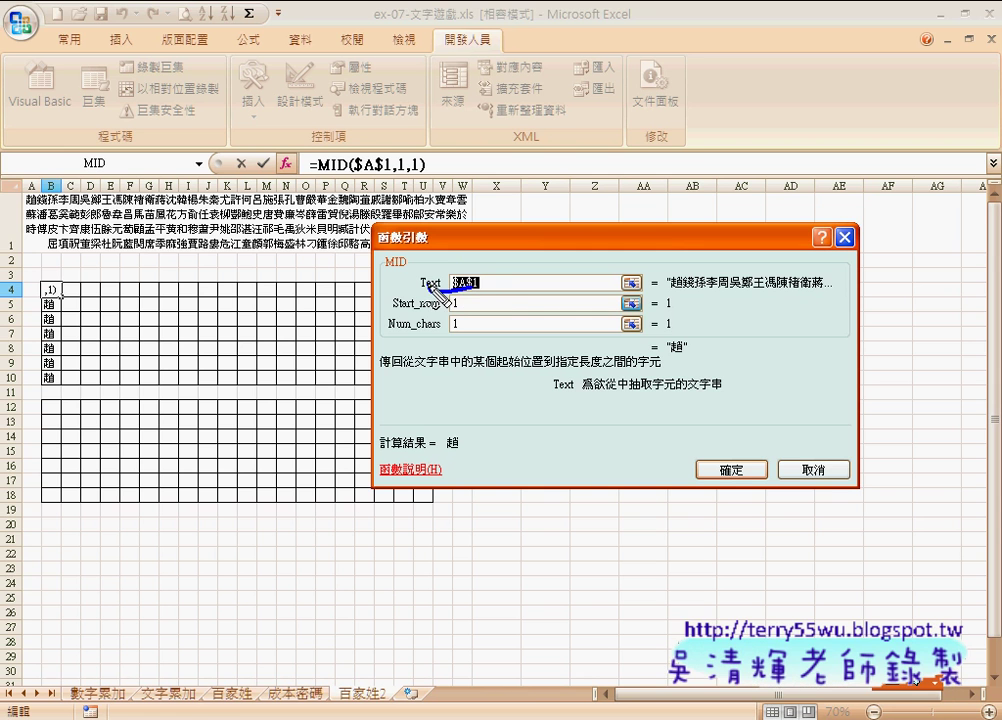
{"action": "mouse_move", "coordinate": [488, 266]}
{"action": "left_mouse_down"}
{"action": "mouse_move", "coordinate": [450, 288]}
{"action": "mouse_move", "coordinate": [447, 340]}
{"action": "left_mouse_up"}
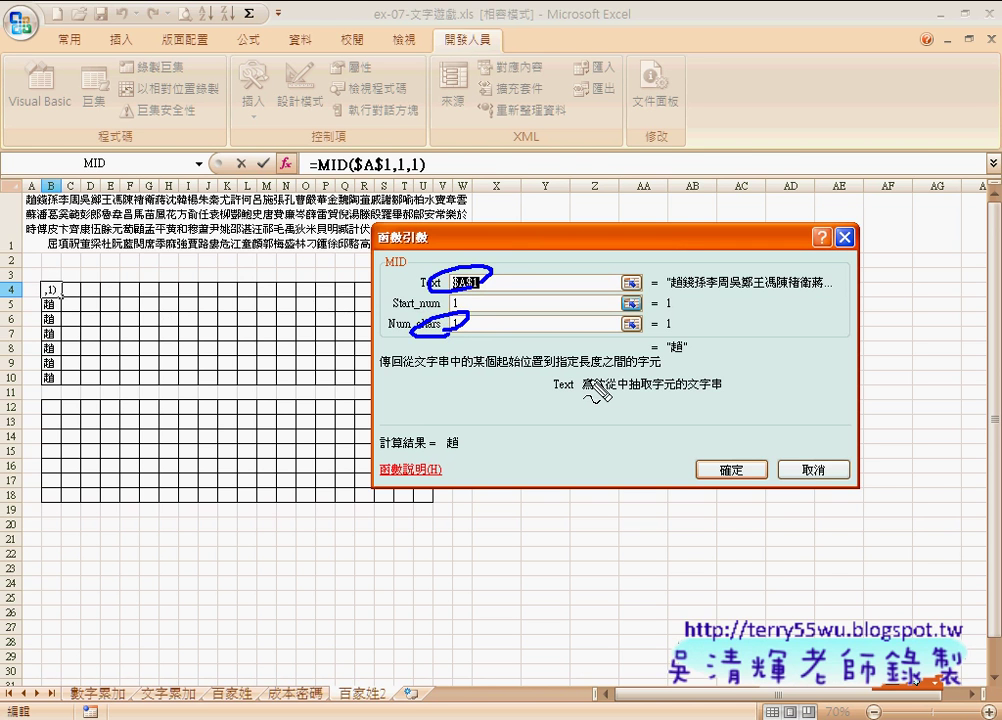
{"action": "mouse_move", "coordinate": [540, 380]}
{"action": "left_mouse_down"}
{"action": "mouse_move", "coordinate": [531, 410]}
{"action": "mouse_move", "coordinate": [570, 399]}
{"action": "mouse_move", "coordinate": [606, 410]}
{"action": "mouse_move", "coordinate": [609, 394]}
{"action": "left_mouse_up"}
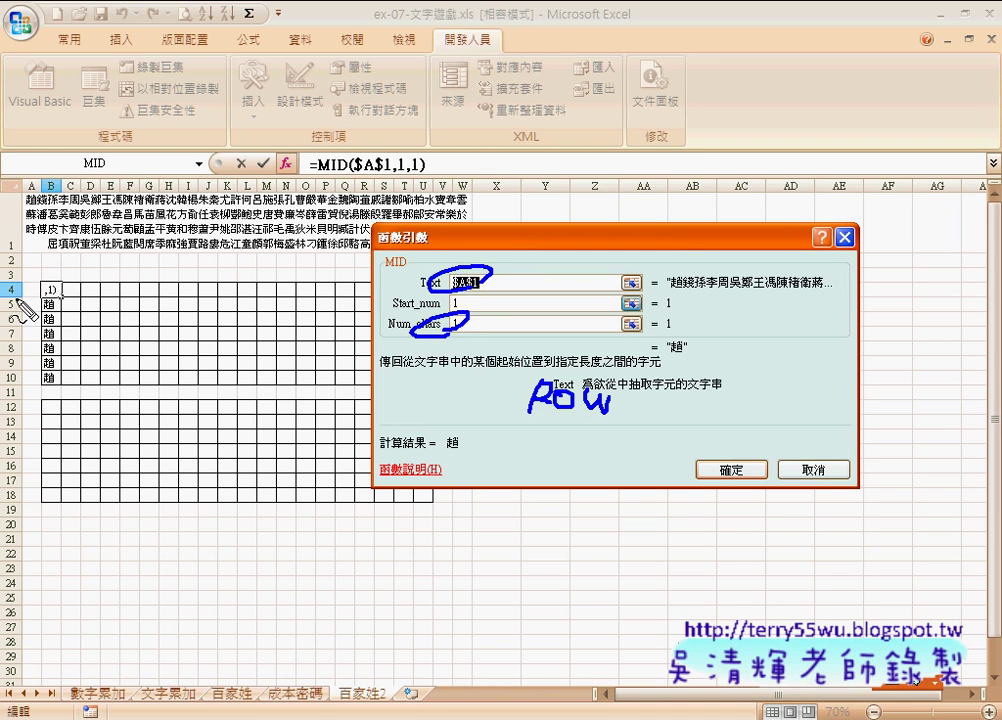
{"action": "mouse_move", "coordinate": [22, 285]}
{"action": "left_mouse_down"}
{"action": "mouse_move", "coordinate": [62, 290]}
{"action": "mouse_move", "coordinate": [60, 298]}
{"action": "left_mouse_up"}
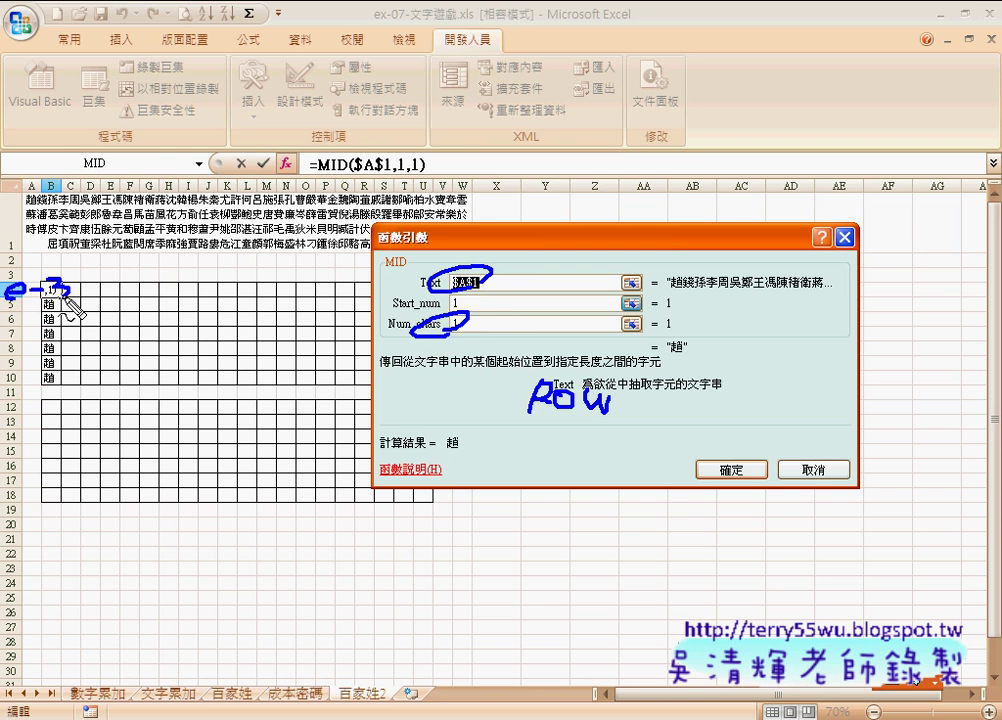
Change B4's Start_num to ROW()-3, committing =MID($A$1,ROW()-3,1).
{"action": "left_click", "coordinate": [491, 307]}
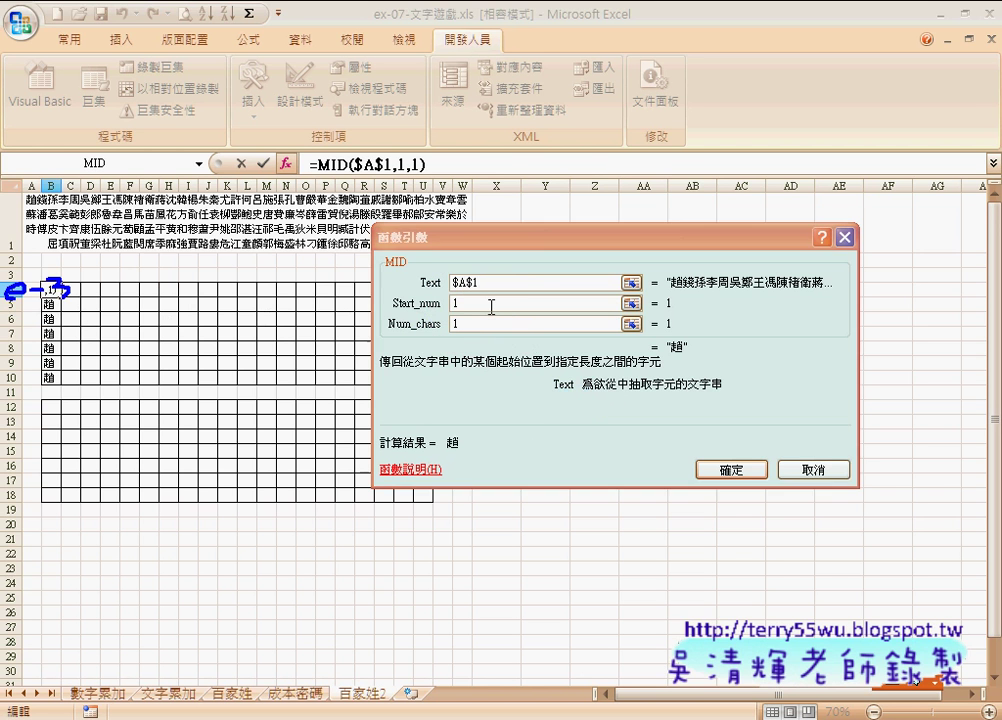
{"action": "key", "text": "Tab"}
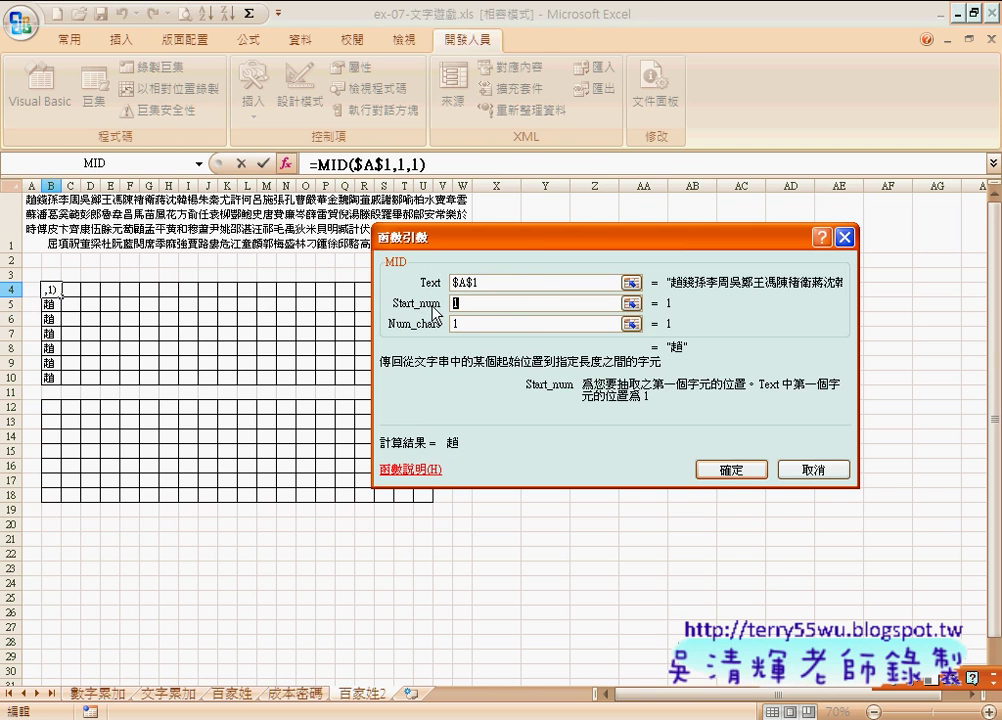
{"action": "type", "text": "ㄘ"}
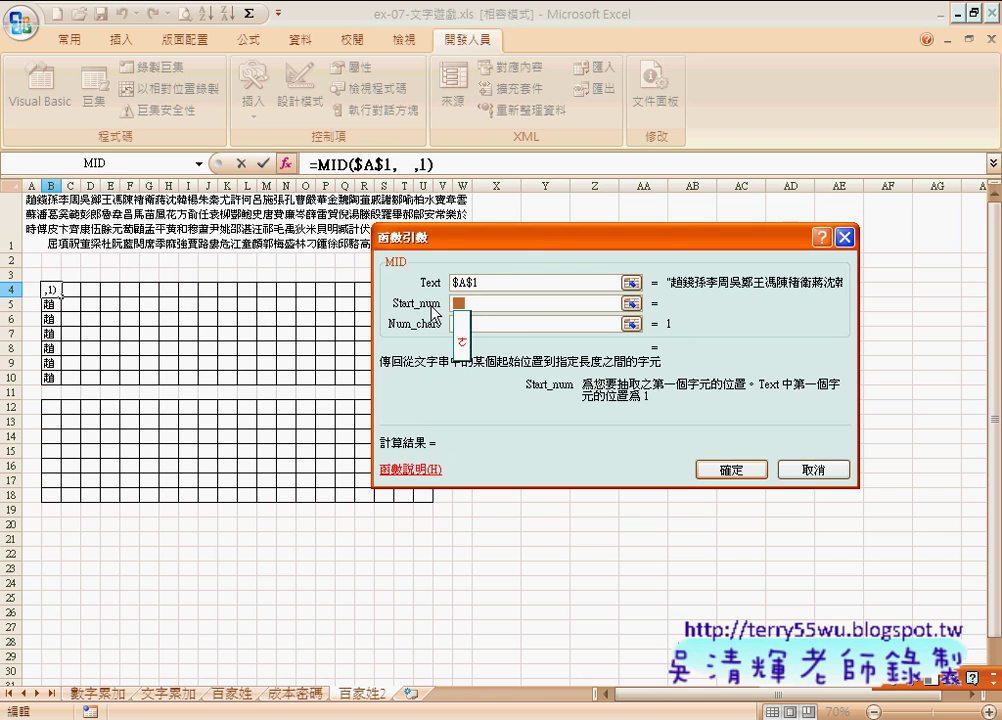
{"action": "key", "text": "BackSpace"}
{"action": "type", "text": "row"}
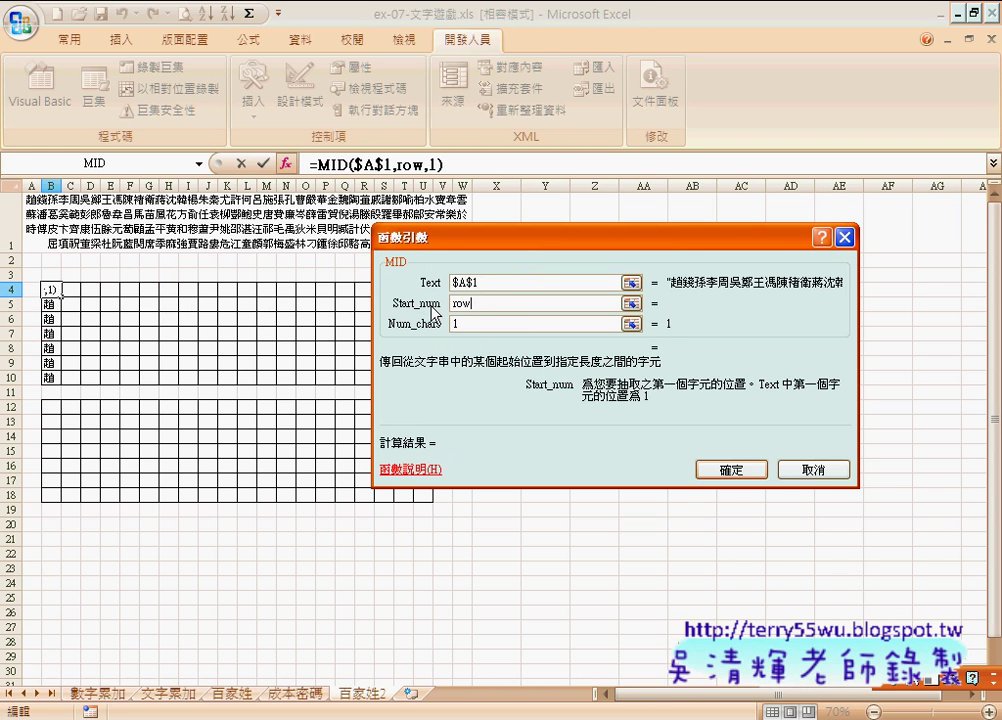
{"action": "type", "text": "()"}
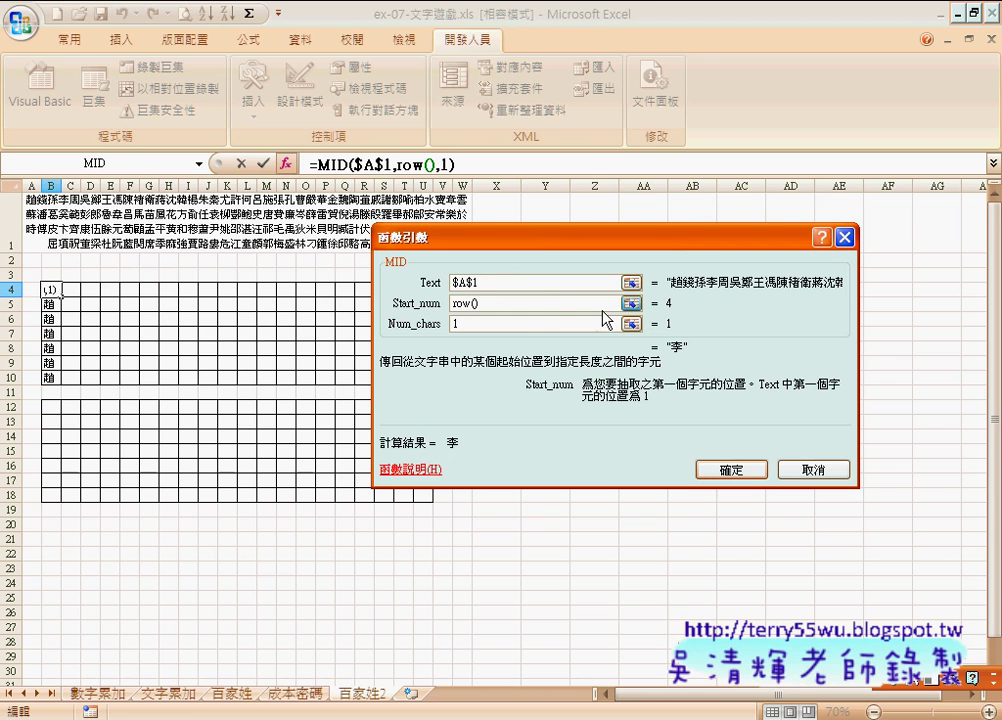
{"action": "type", "text": "-3"}
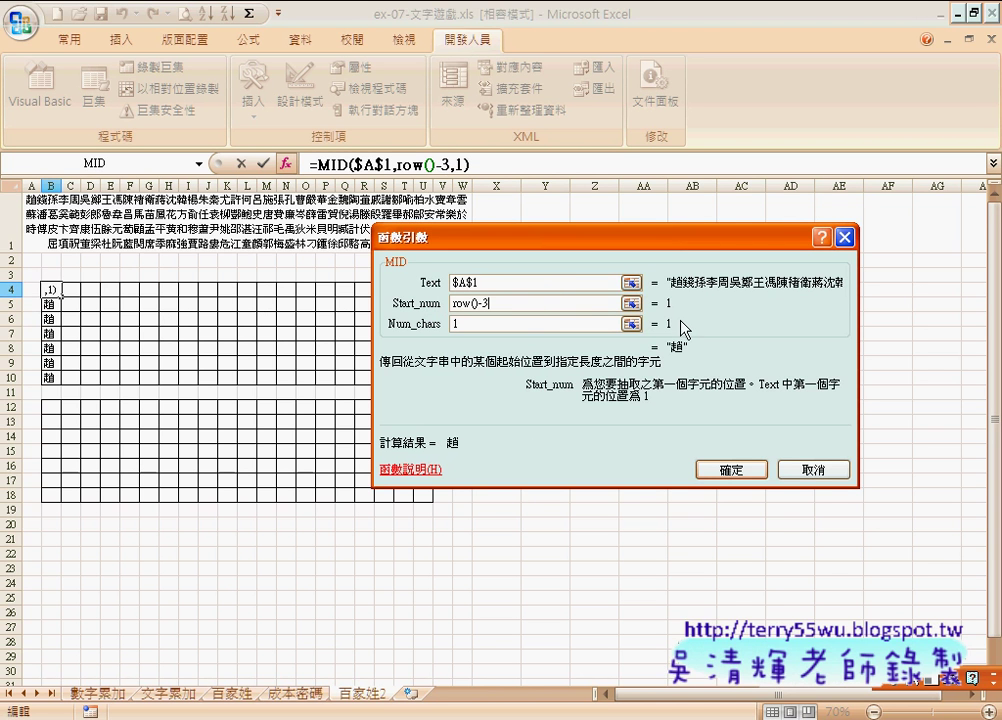
{"action": "left_click", "coordinate": [727, 469]}
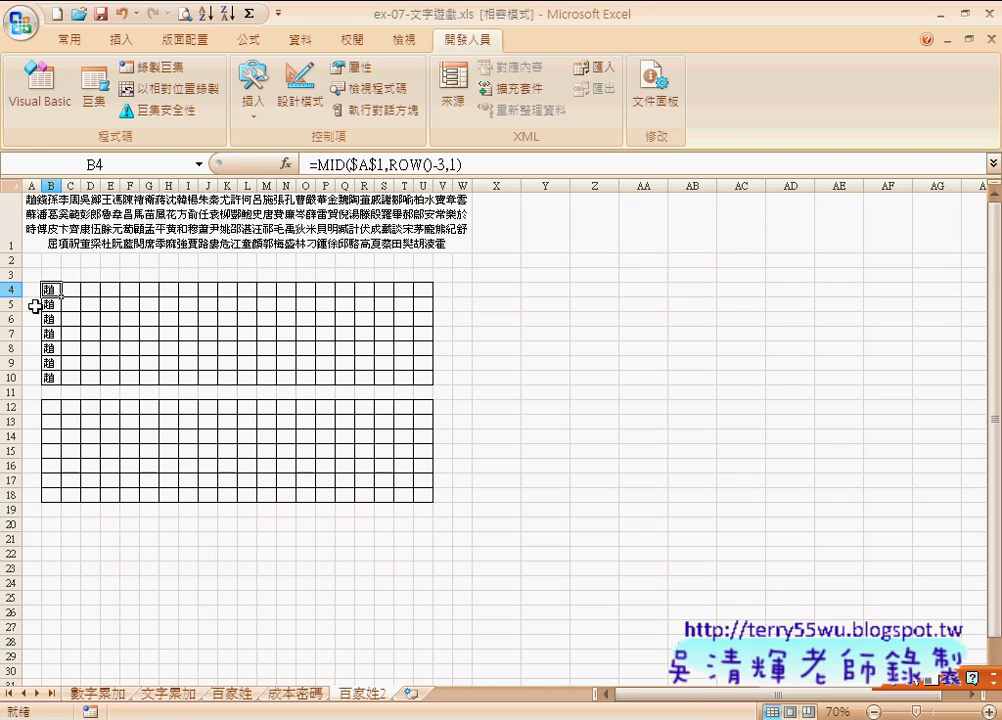
Fill B4's formula down to B10, then across into C4:C10.
{"action": "left_click_drag", "start_coordinate": [63, 297], "coordinate": [60, 379]}
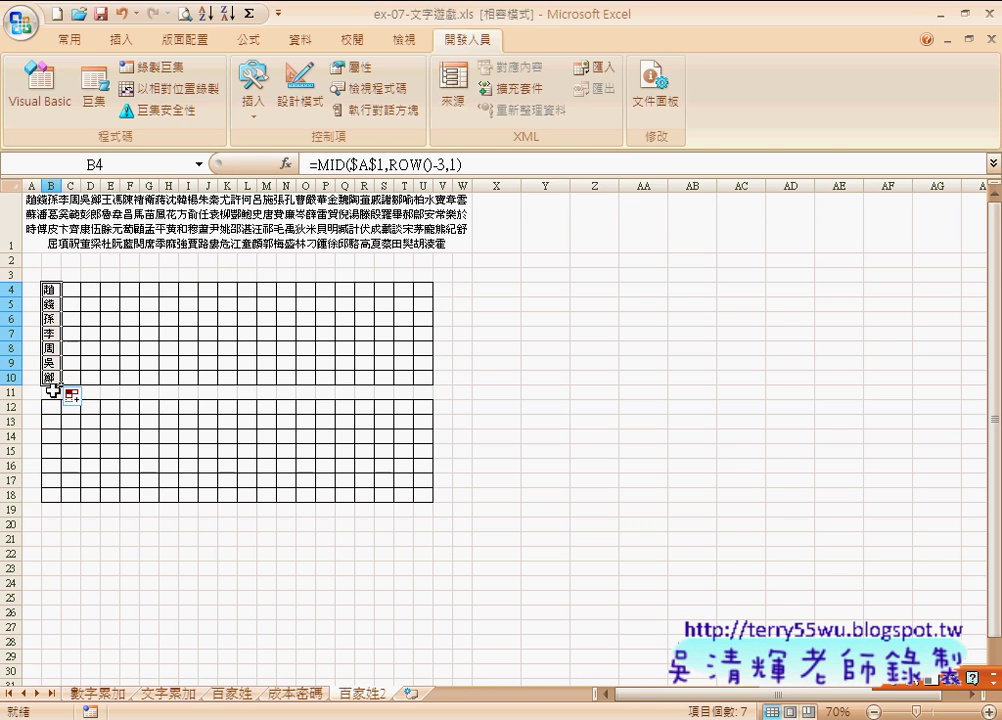
{"action": "left_click_drag", "start_coordinate": [60, 384], "coordinate": [76, 386]}
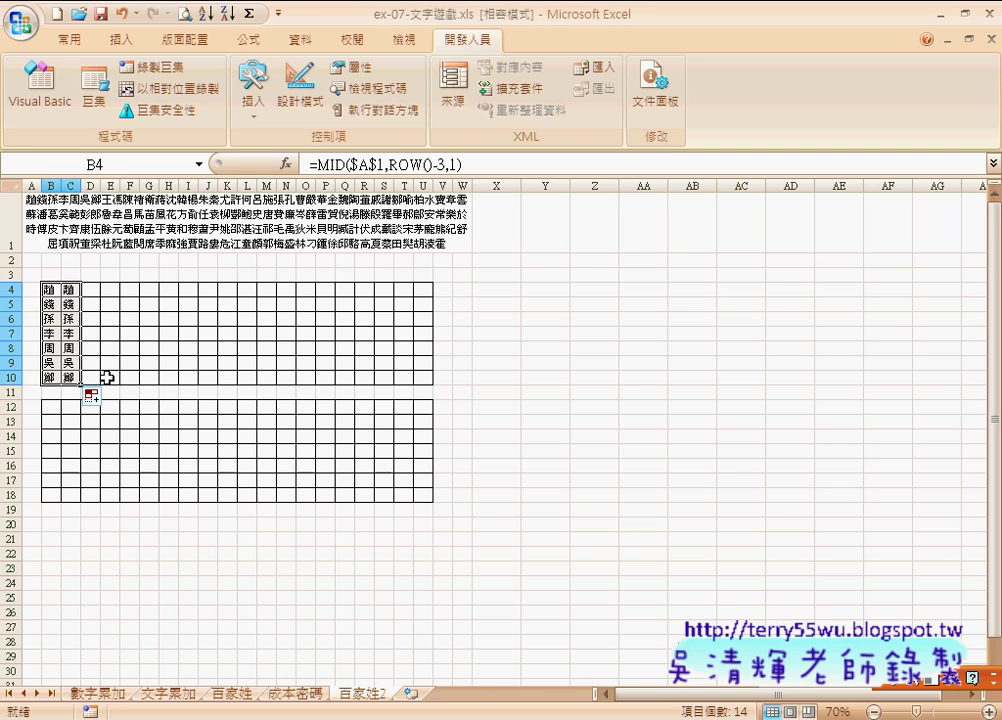
{"action": "left_click", "coordinate": [52, 289]}
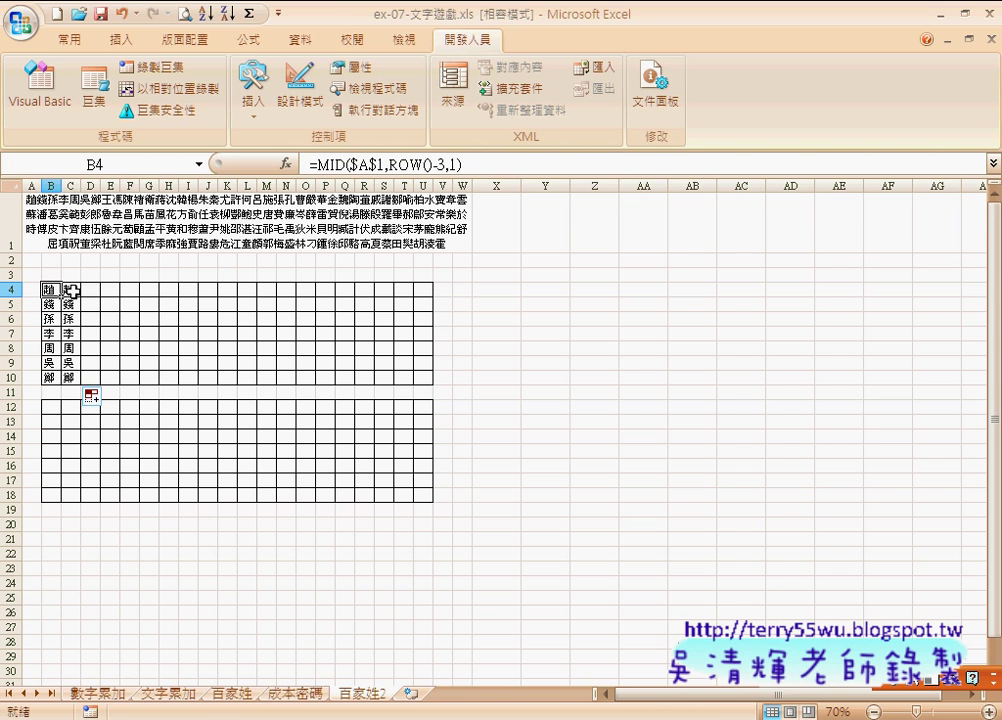
{"action": "left_click", "coordinate": [72, 290]}
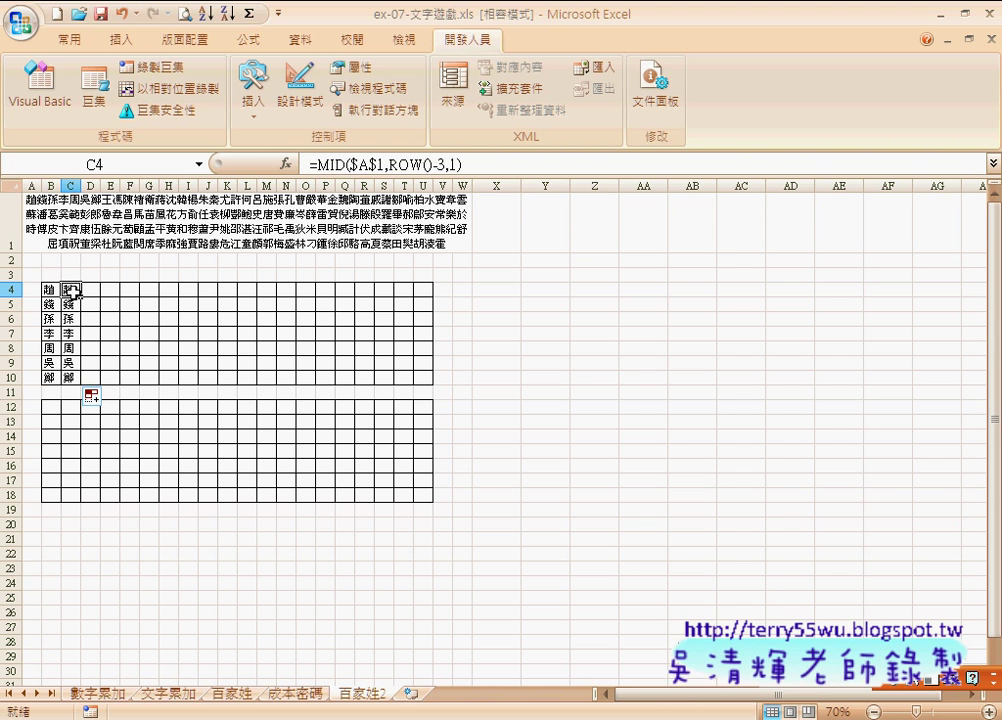
{"action": "left_click", "coordinate": [90, 289]}
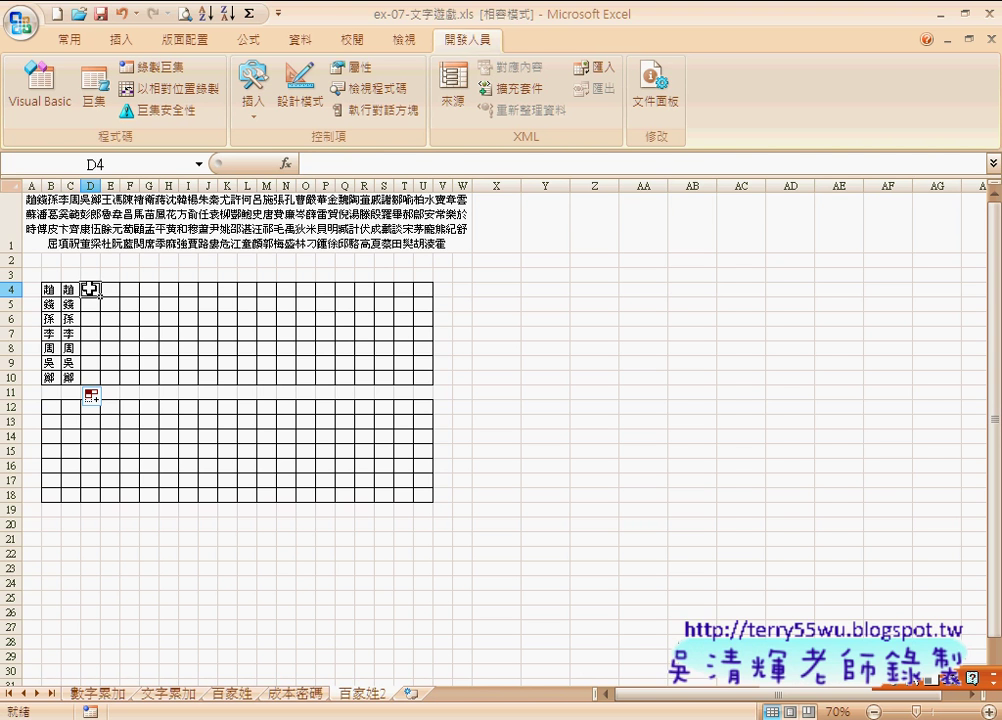
{"action": "left_click", "coordinate": [72, 289]}
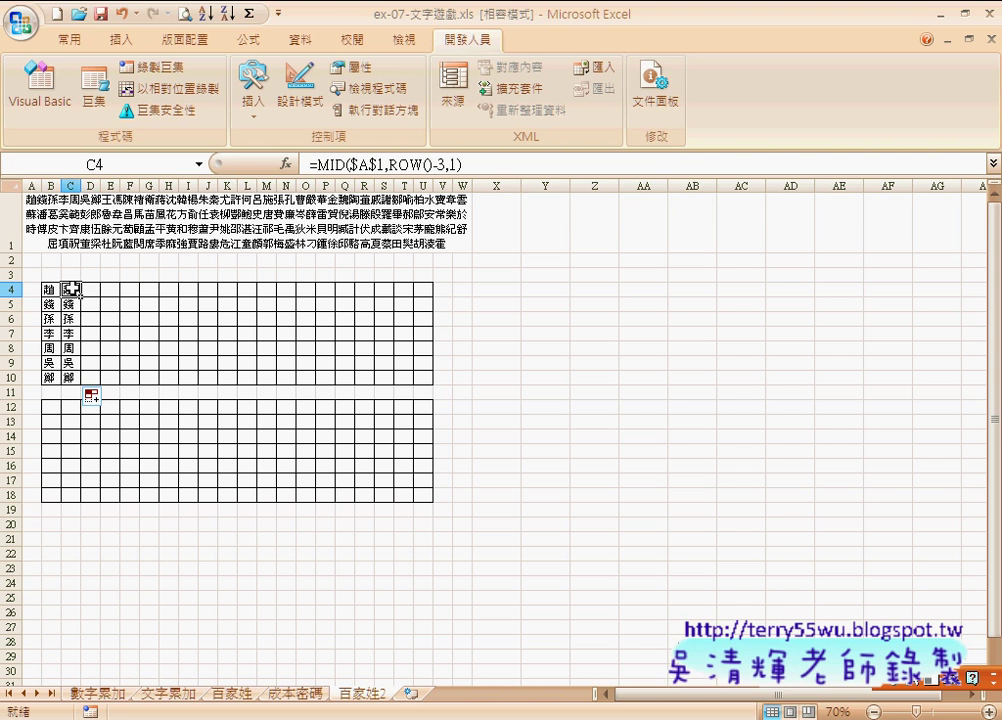